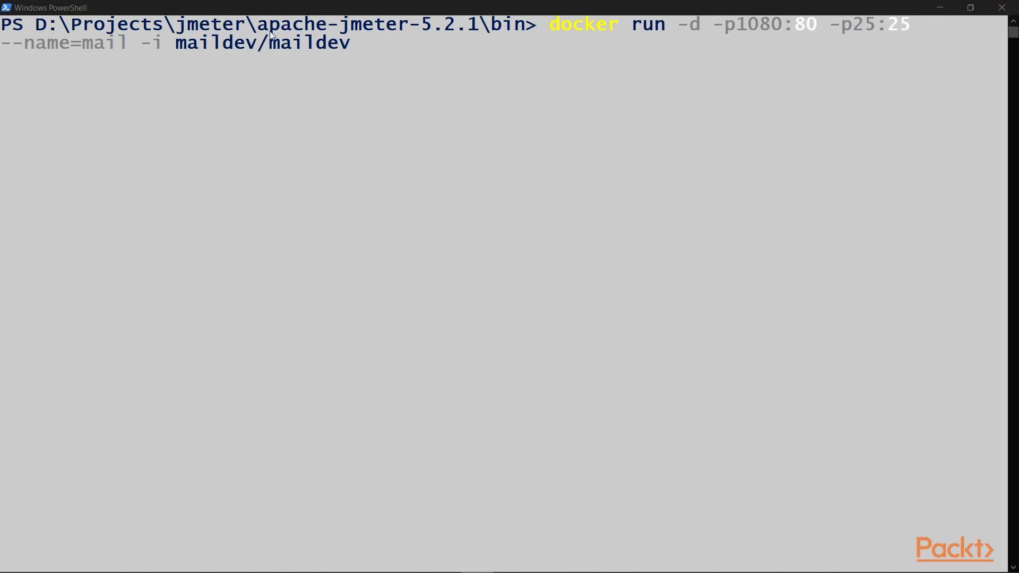
Run the docker command starting the MailDev container with ports 1080:80 and 25:25 and name mail.
click(180, 47)
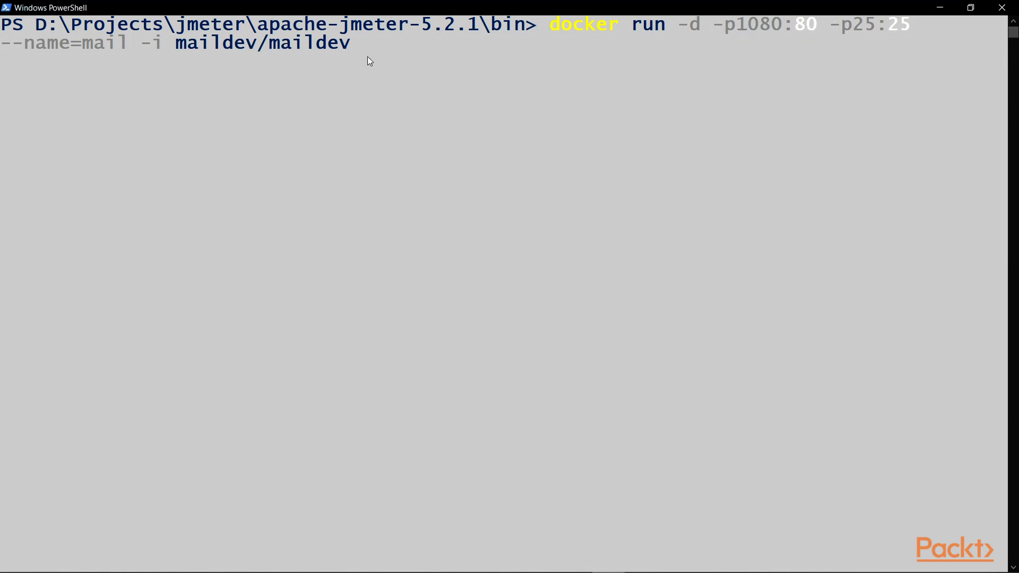
key(Return)
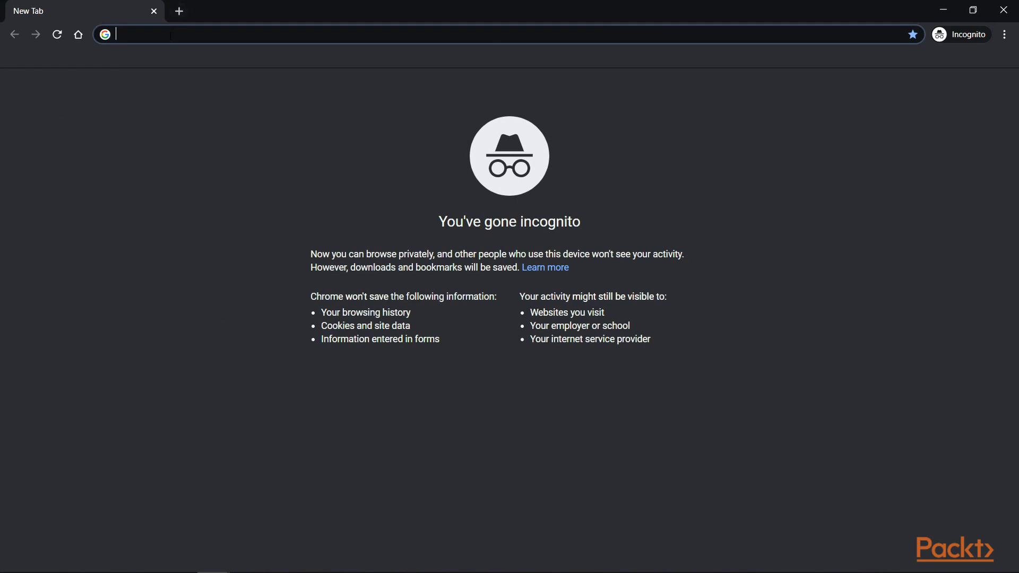
Open localhost:1080 in the browser to view the MailDev inbox.
text(loca)
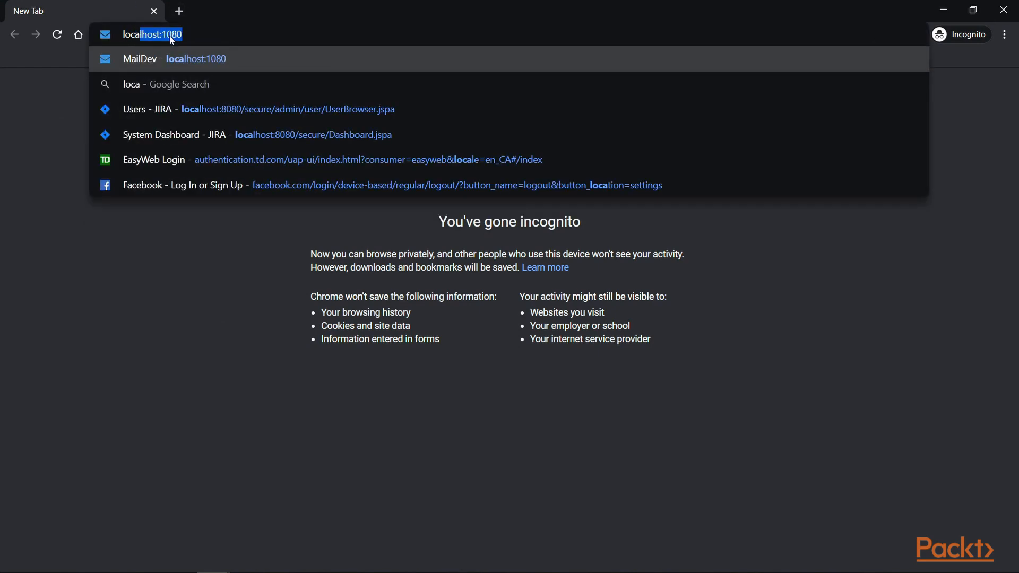
key(Right)
key(Return)
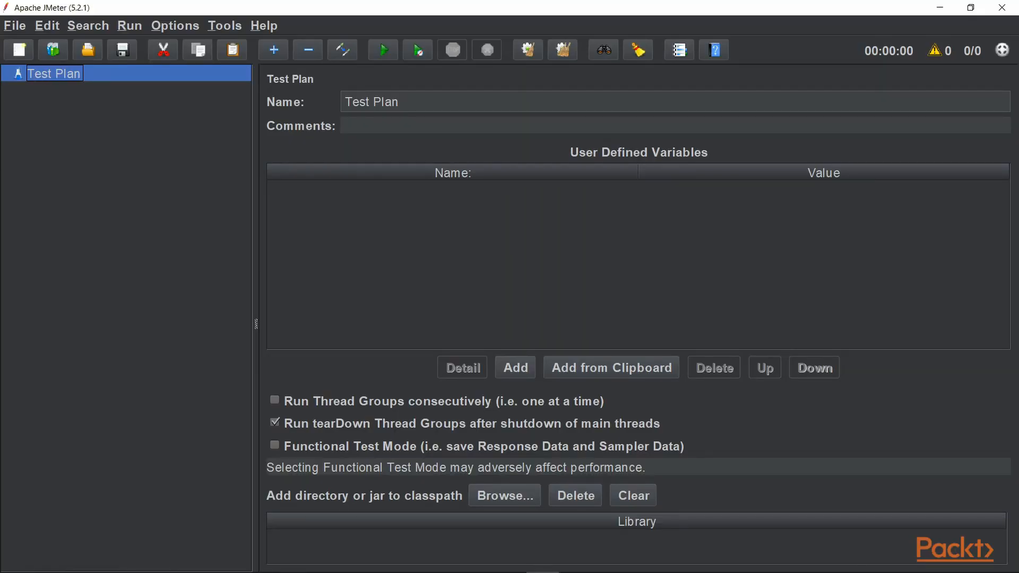
Add a Thread Group to the Test Plan.
right_click(58, 75)
mouse_move(97, 85)
mouse_move(330, 87)
click(452, 85)
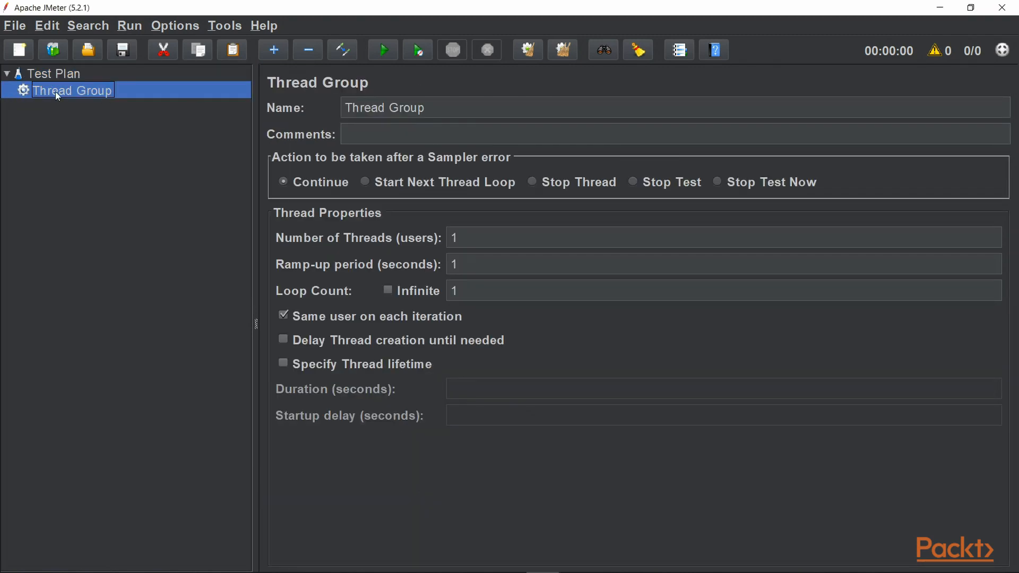
Add an SMTP Sampler to the Thread Group.
right_click(56, 93)
mouse_move(101, 104)
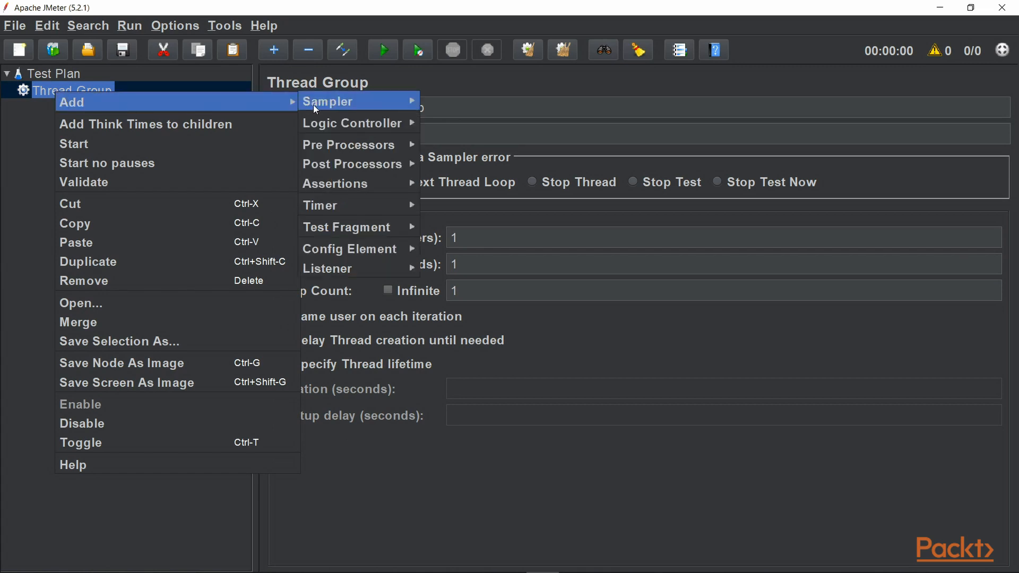
mouse_move(311, 106)
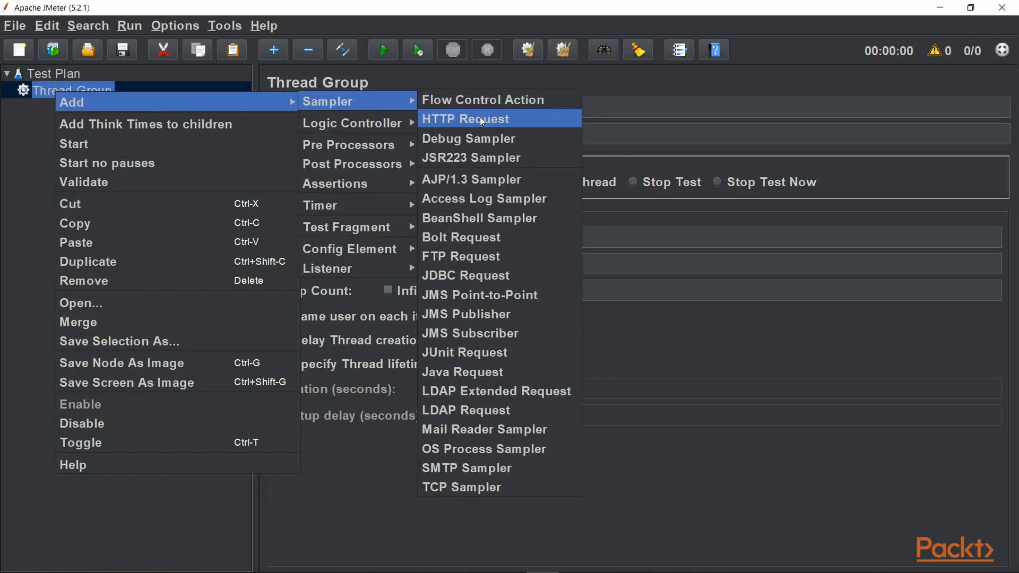
click(461, 469)
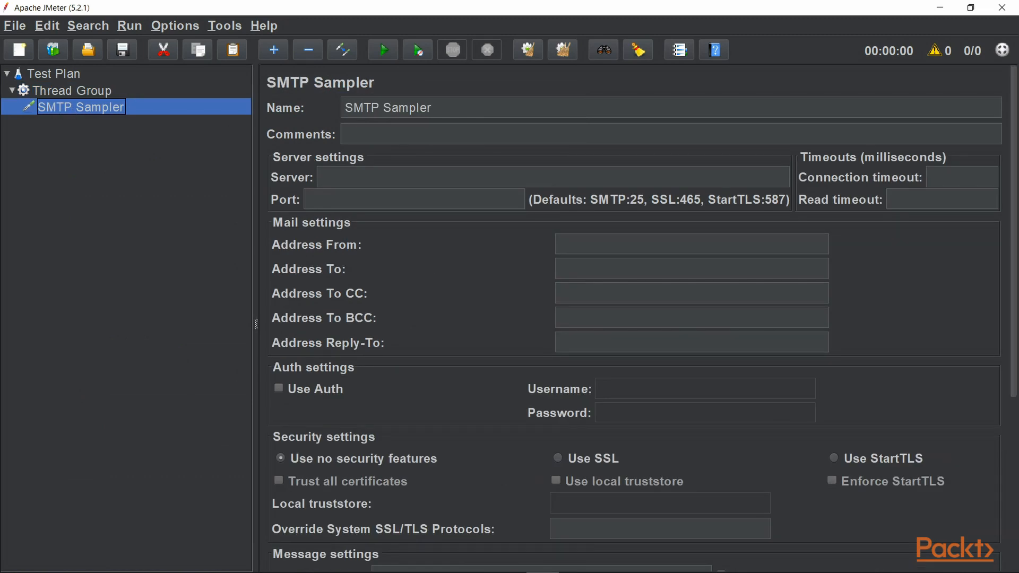
key(alt+Tab)
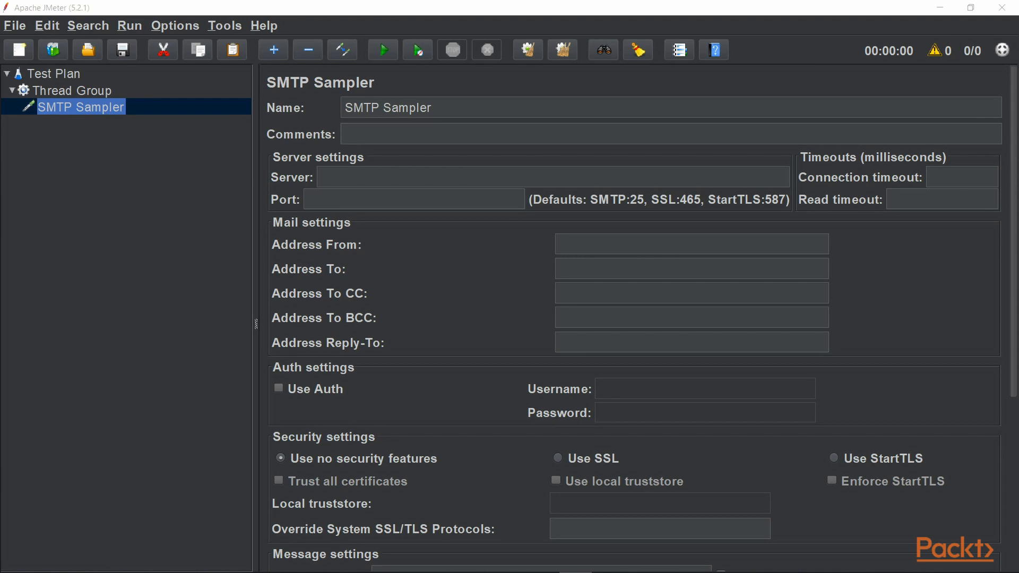
click(340, 181)
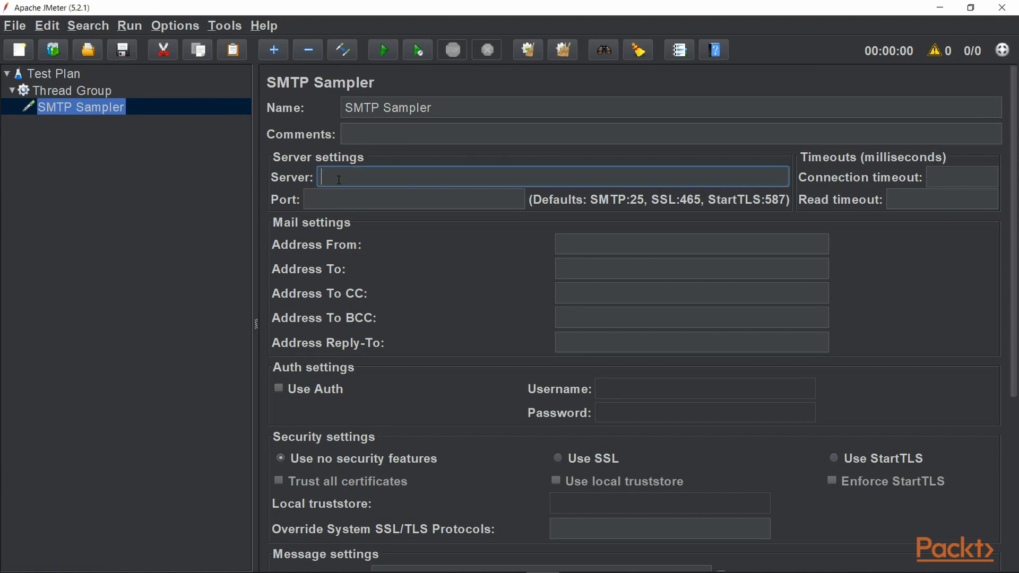
text(0.0.0.0)
click(330, 197)
drag(324, 175, 365, 177)
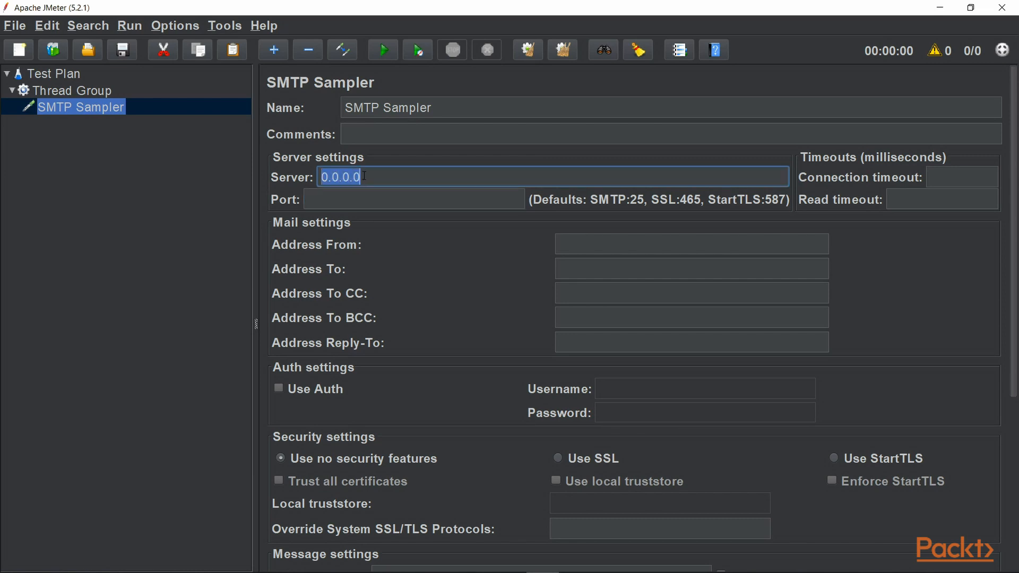
click(323, 200)
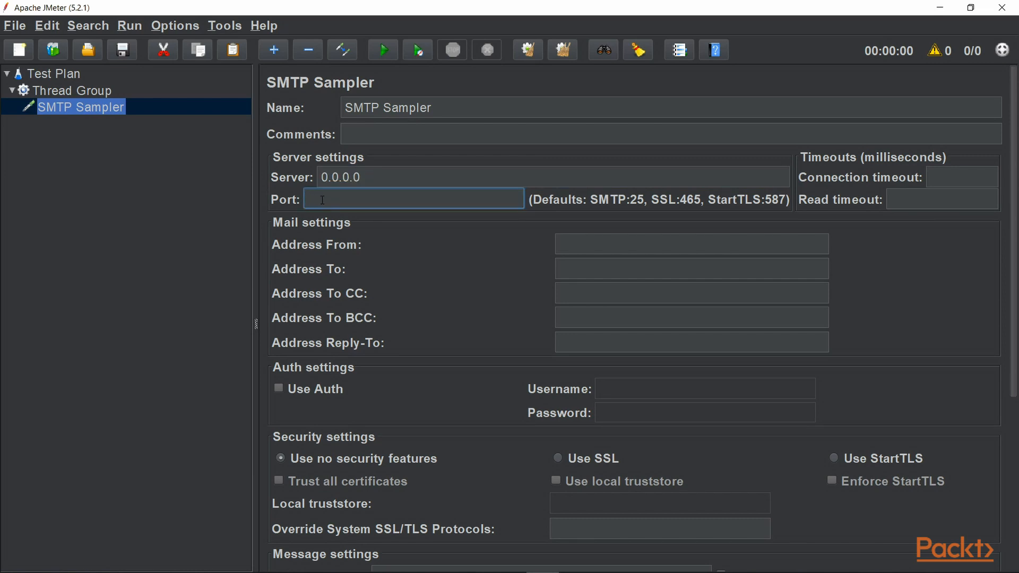
text(25)
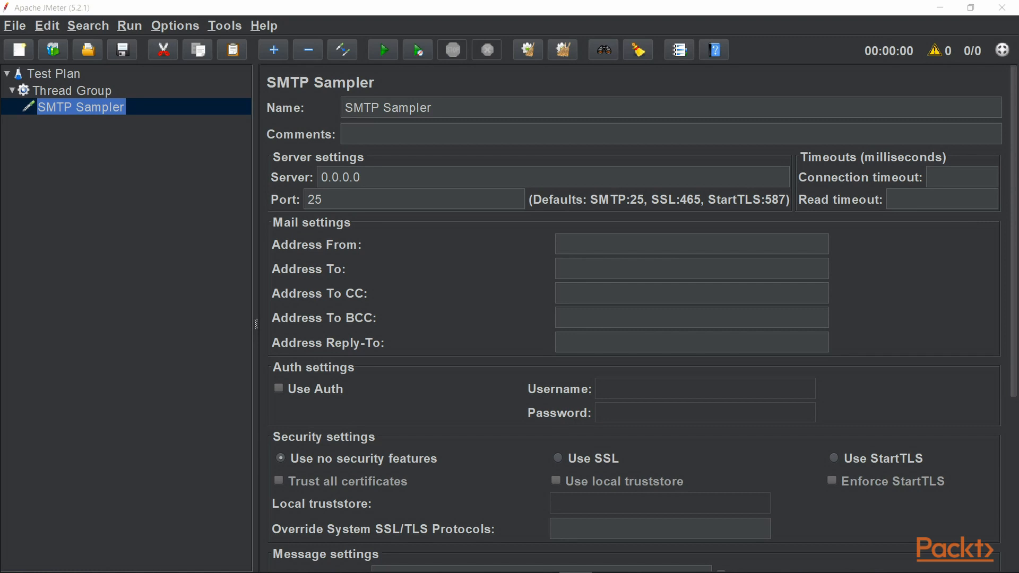
Paste the sender's e-mail address into Address From and the recipient's e-mail address into Address To.
click(596, 250)
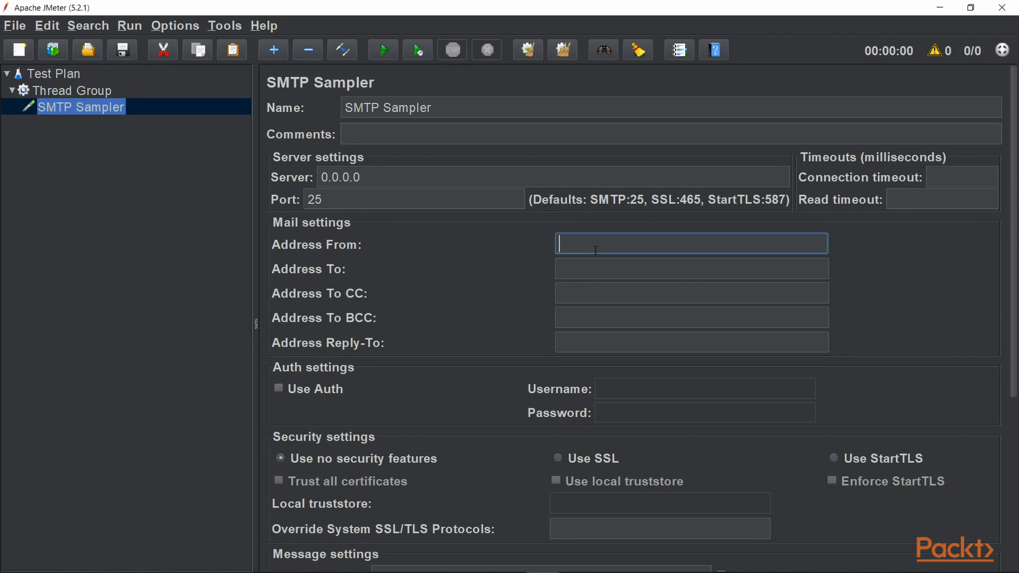
key(ctrl+v)
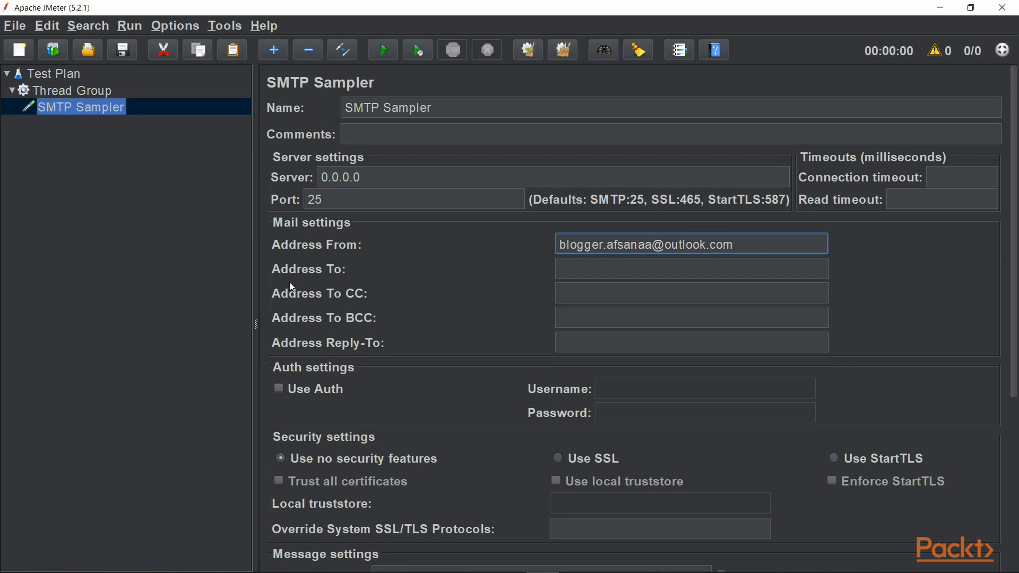
key(alt+Tab)
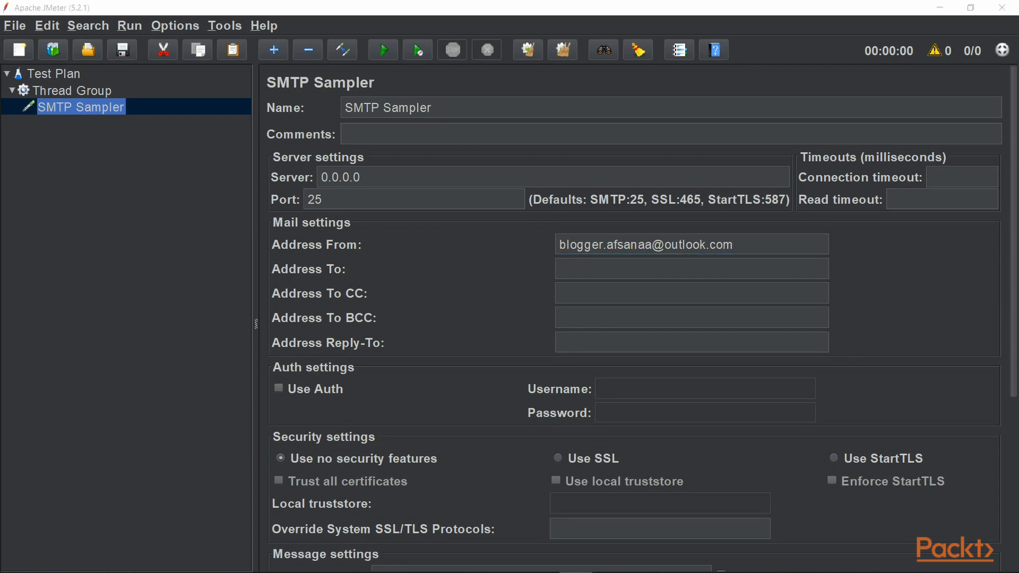
click(597, 267)
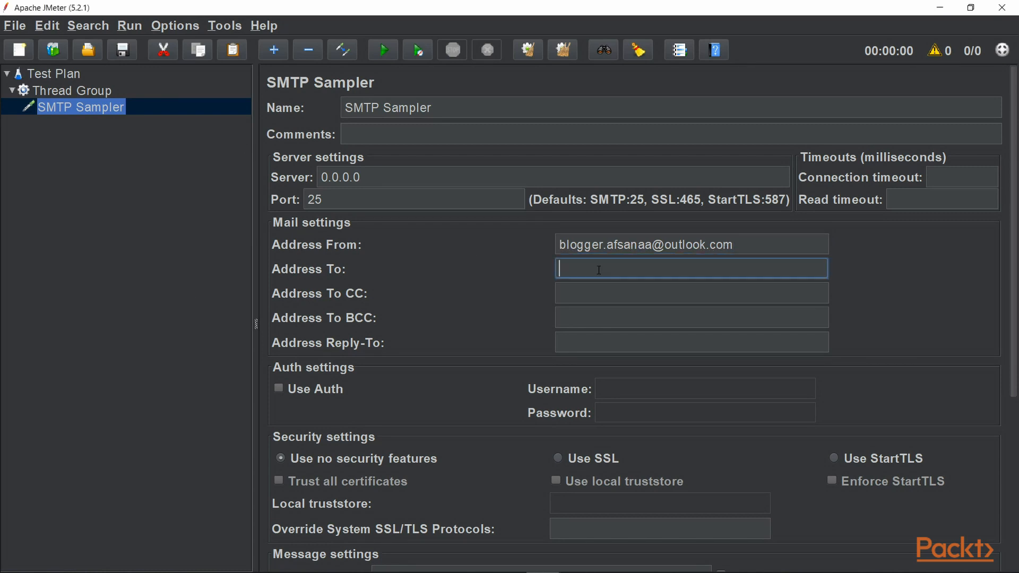
key(ctrl+v)
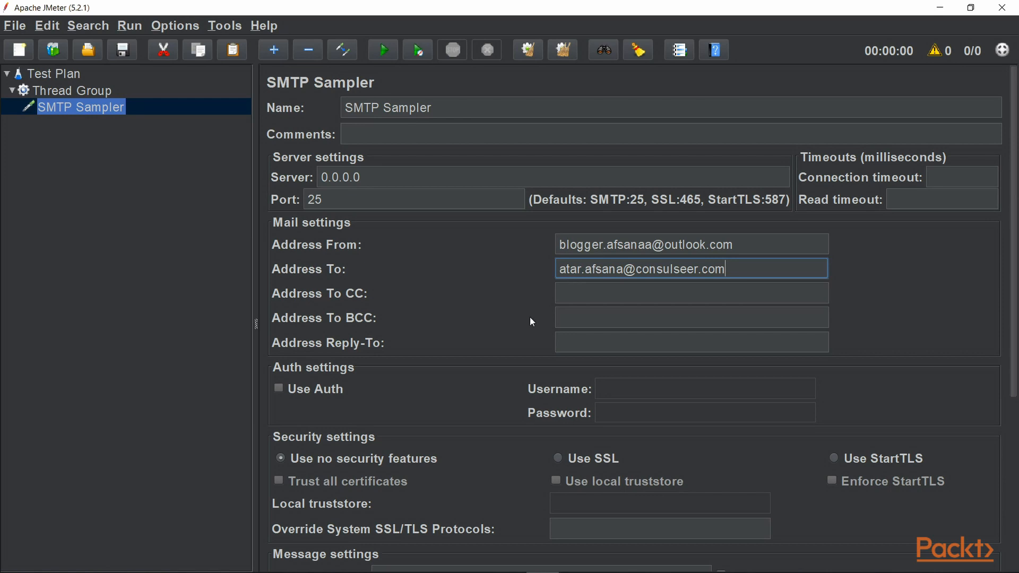
Set the message subject to 'test email from JmeterTo' followed by the recipient's first name.
scroll(488, 346, down, 3)
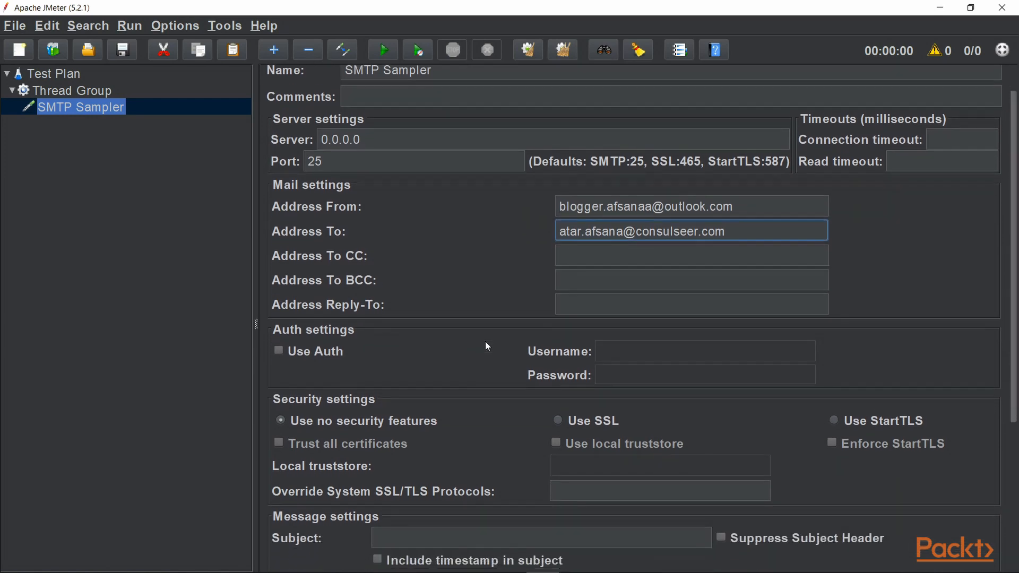
scroll(486, 344, down, 3)
scroll(488, 346, down, 3)
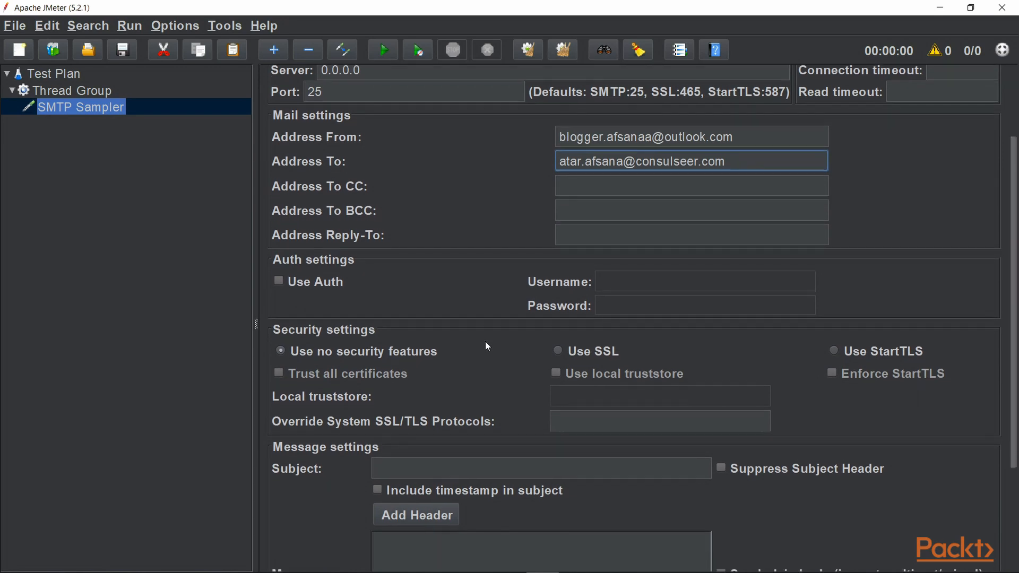
scroll(488, 347, down, 2)
scroll(487, 346, down, 2)
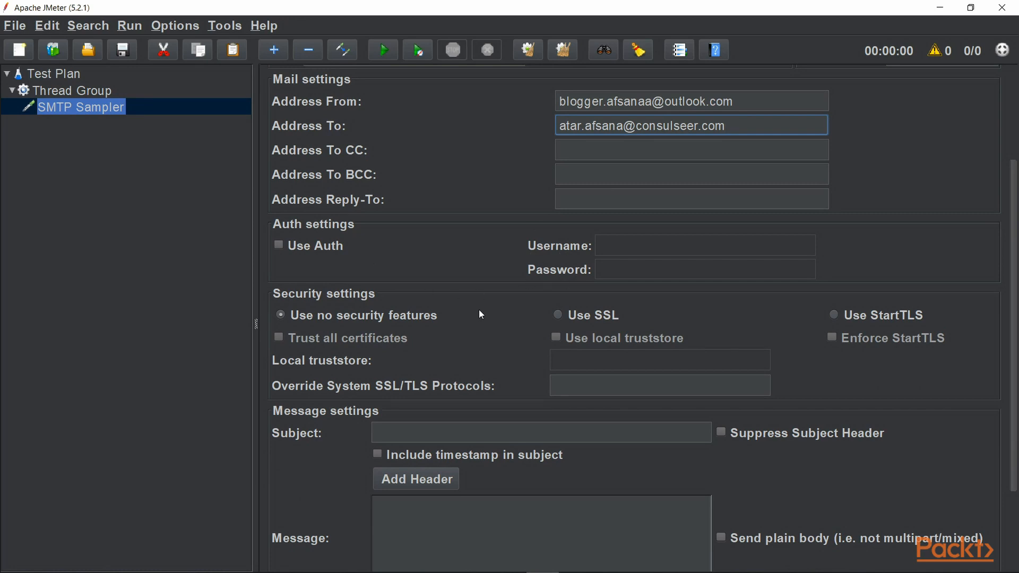
scroll(482, 315, down, 4)
scroll(482, 313, down, 3)
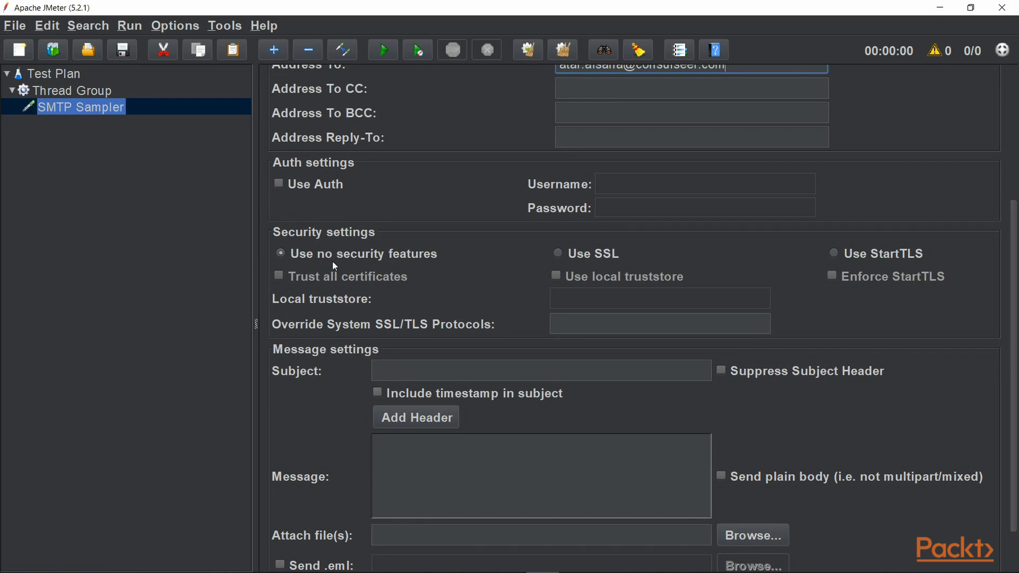
scroll(465, 285, down, 1)
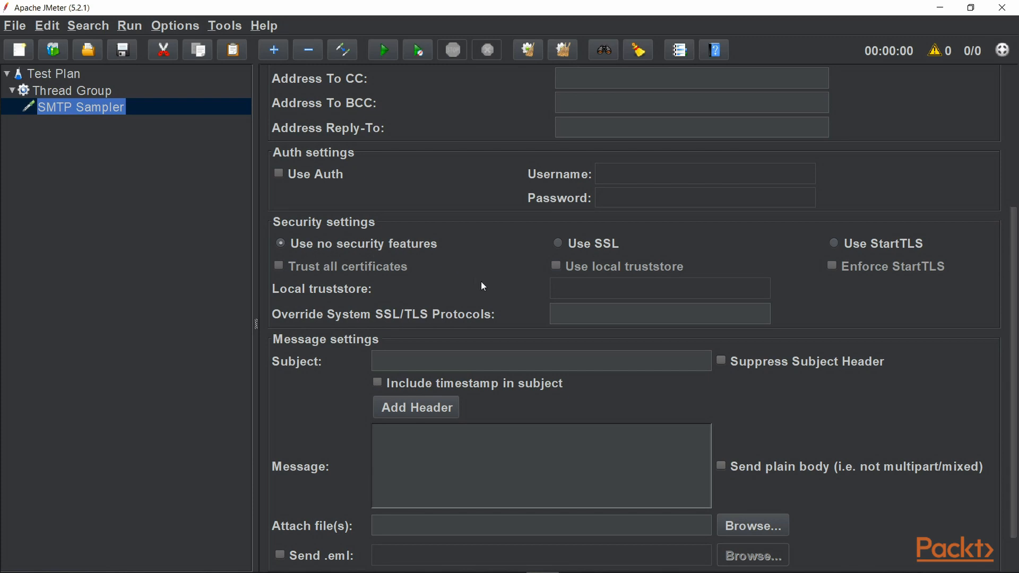
scroll(483, 285, down, 2)
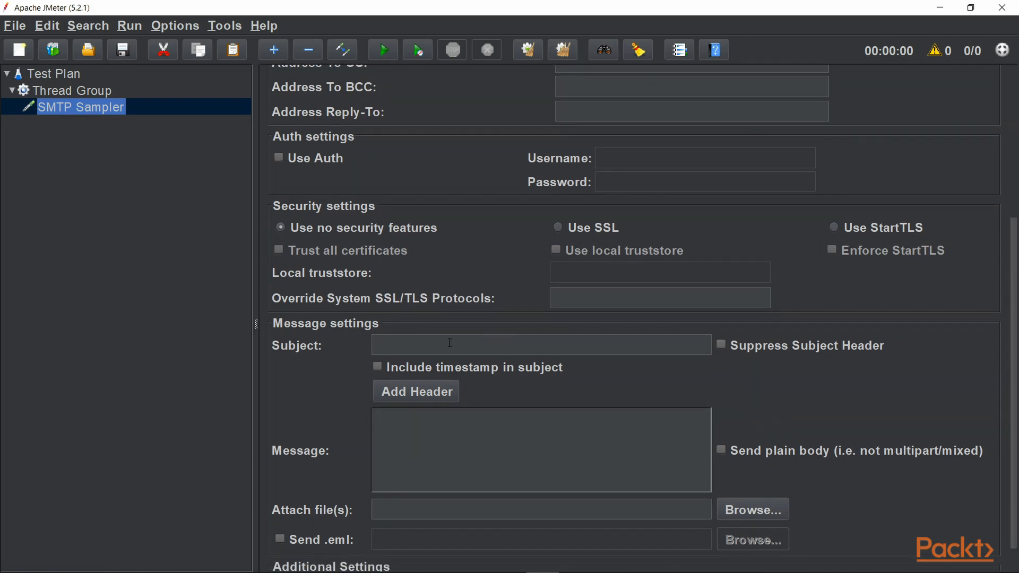
click(403, 348)
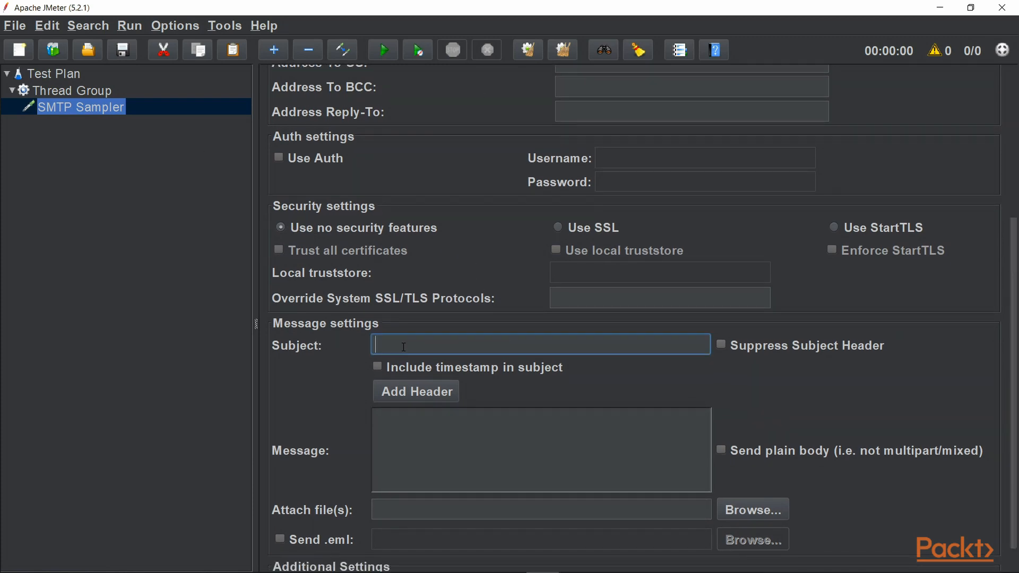
scroll(478, 318, down, 3)
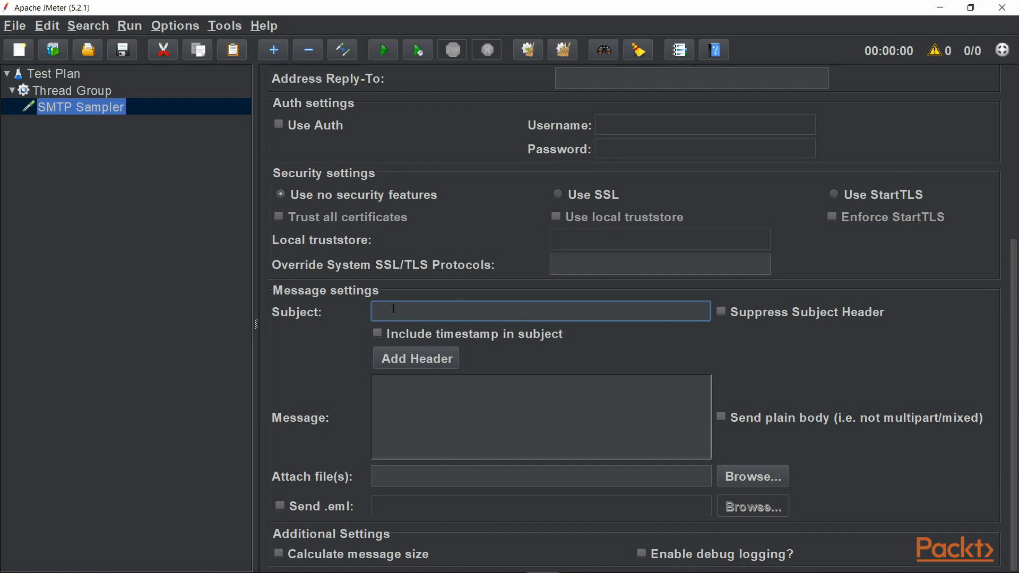
text(test email from Jm)
text(eterToAfsana)
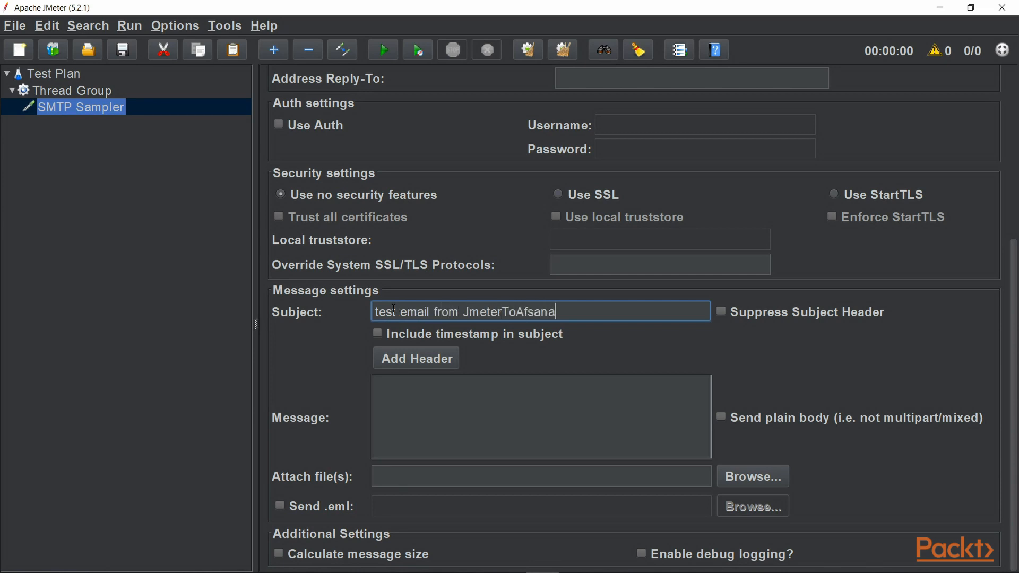
click(441, 437)
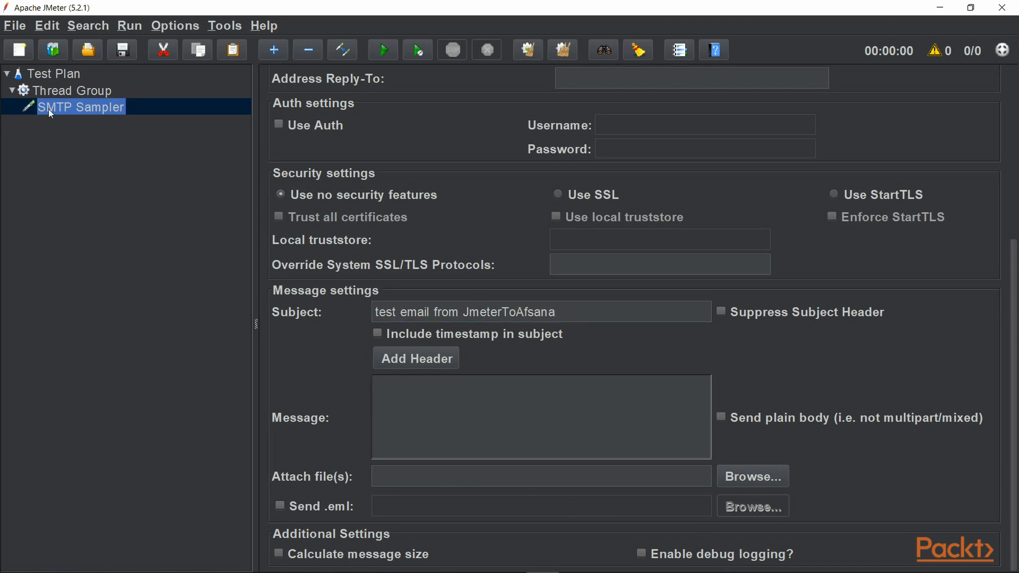
Add a View Results Tree listener to the Thread Group.
click(58, 93)
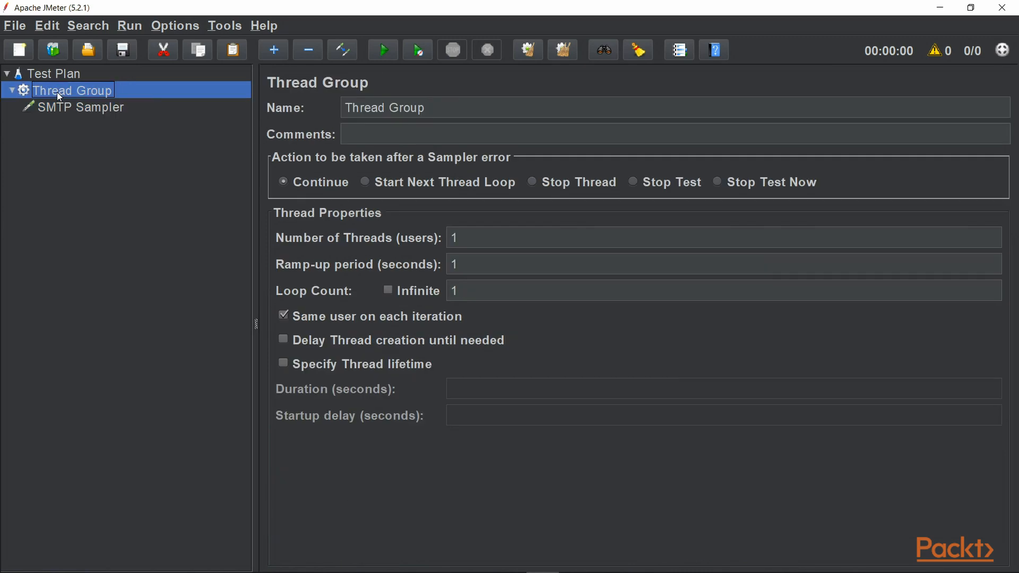
right_click(57, 93)
mouse_move(254, 105)
mouse_move(355, 271)
click(451, 272)
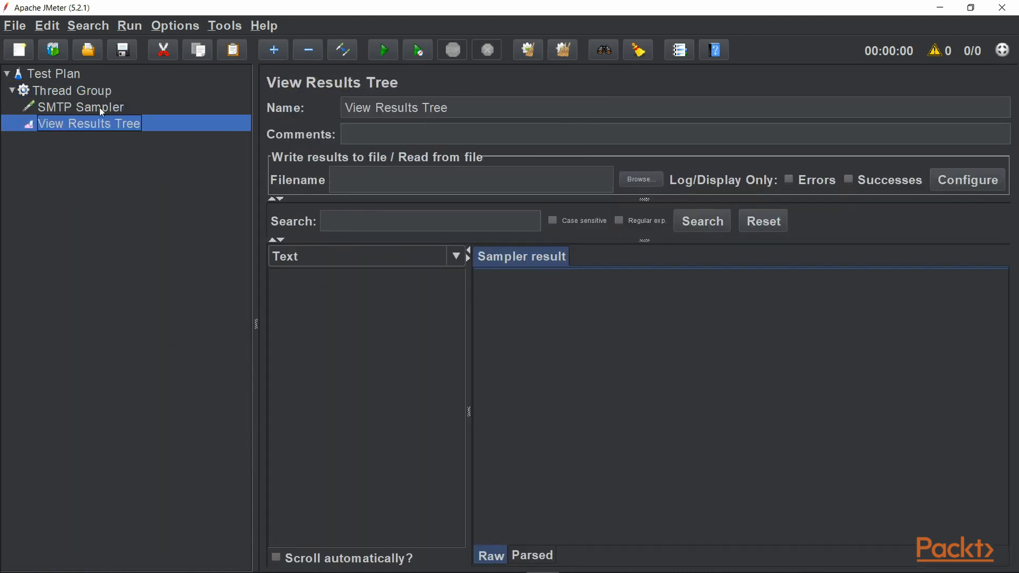
Add a View Results in Table listener to the Thread Group.
click(59, 93)
right_click(59, 94)
mouse_move(203, 104)
mouse_move(361, 269)
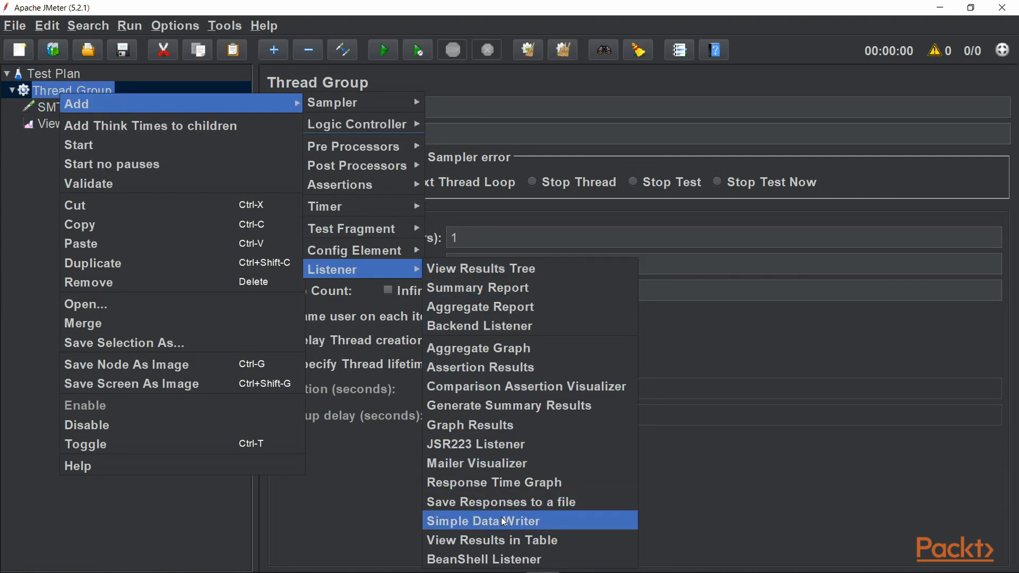
click(477, 542)
click(64, 109)
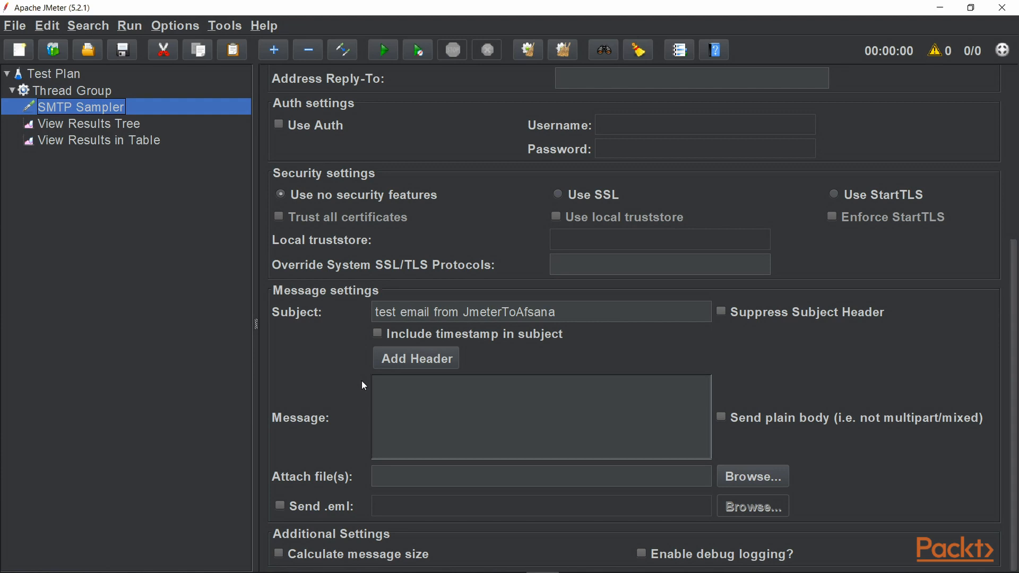
click(575, 572)
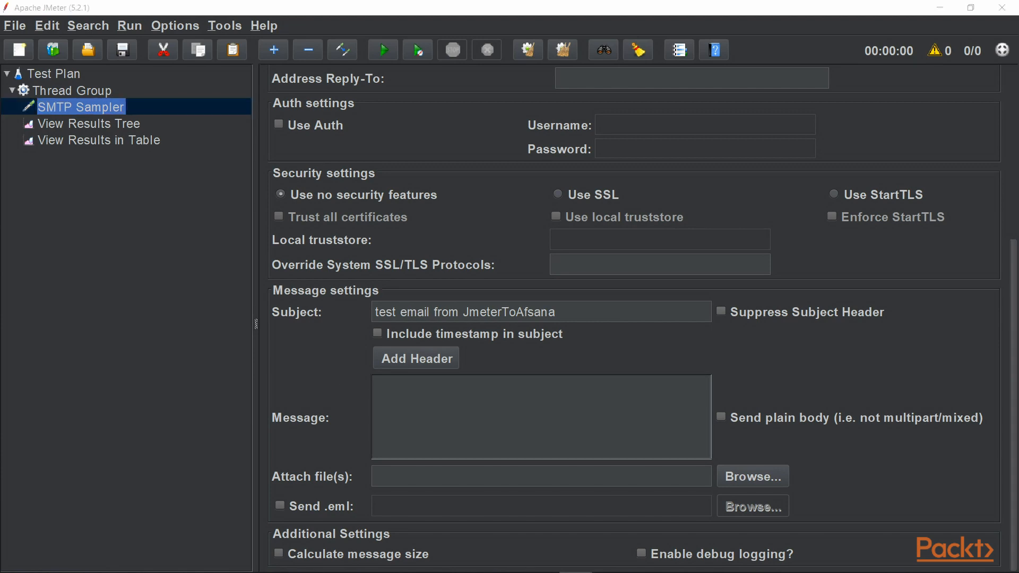
scroll(634, 318, up, 3)
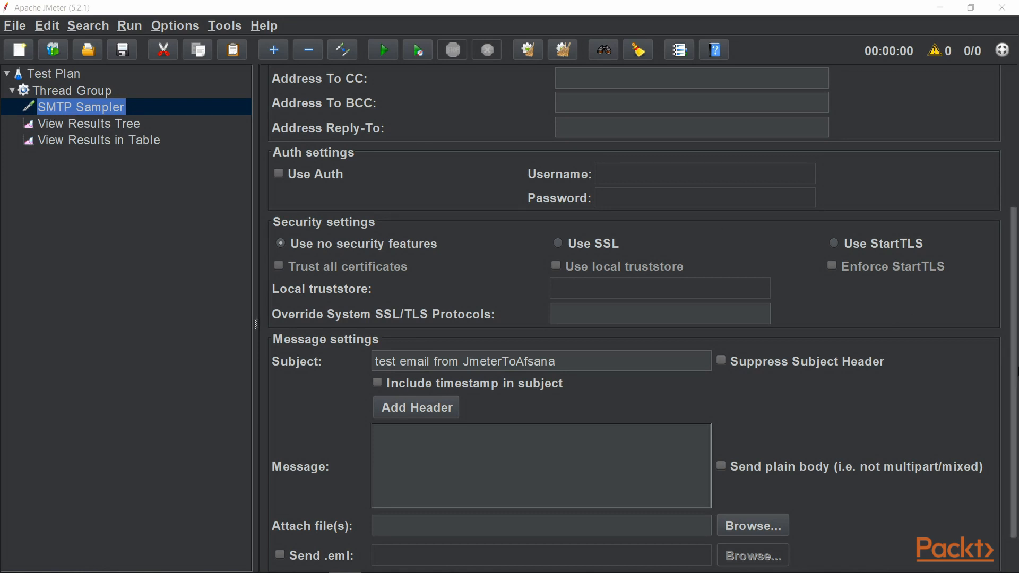
drag(1015, 371, 1012, 232)
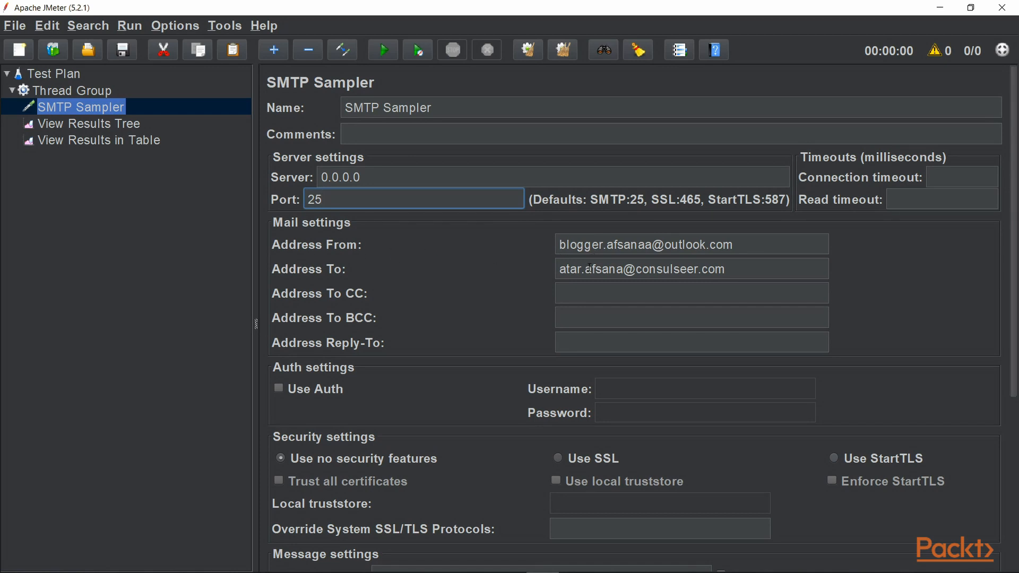
drag(1015, 333, 1016, 511)
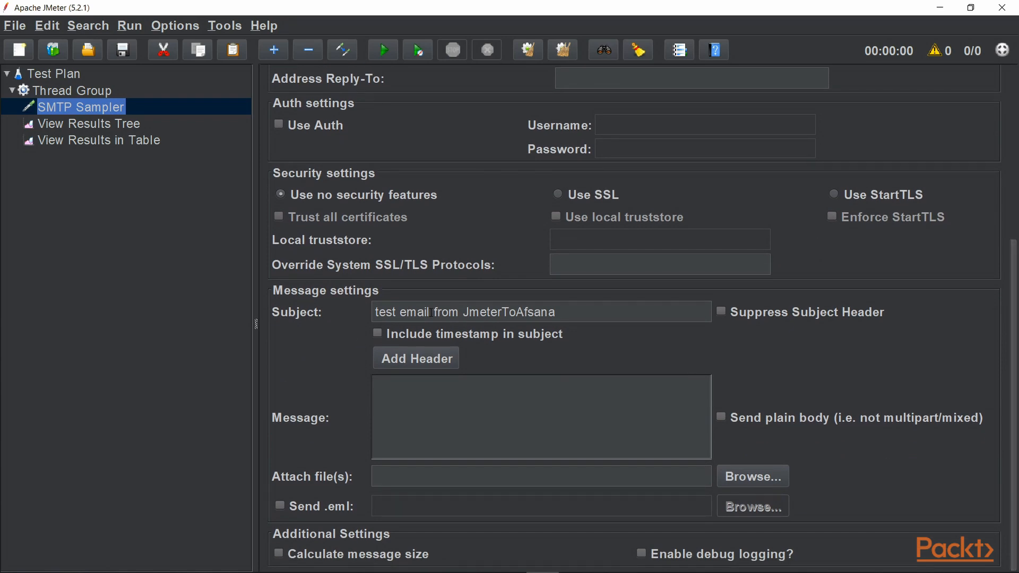